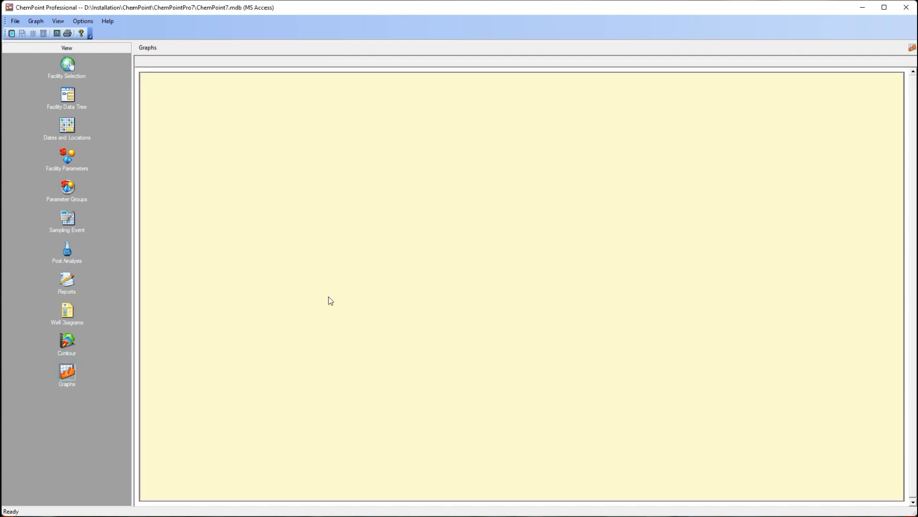
# - Create a time-series graph of parameter concentrations and open its layout options
pyautogui.click(36, 22)
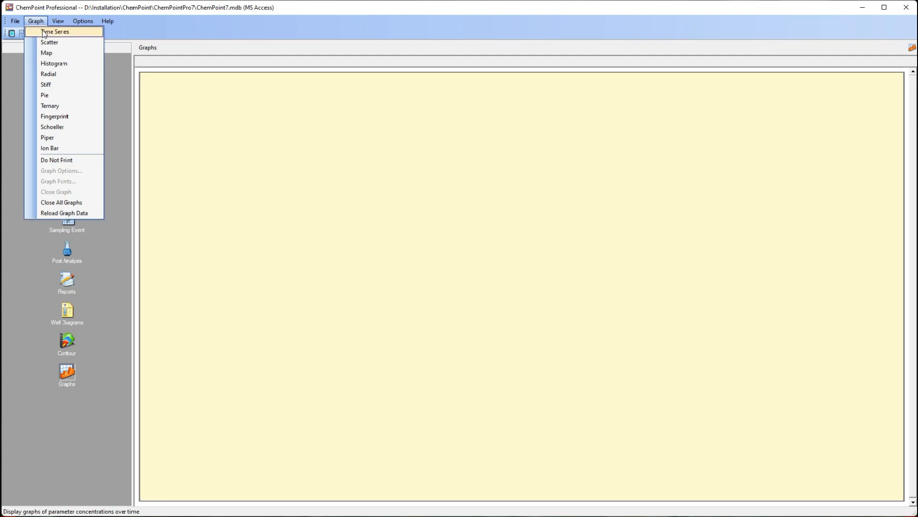
pyautogui.click(44, 32)
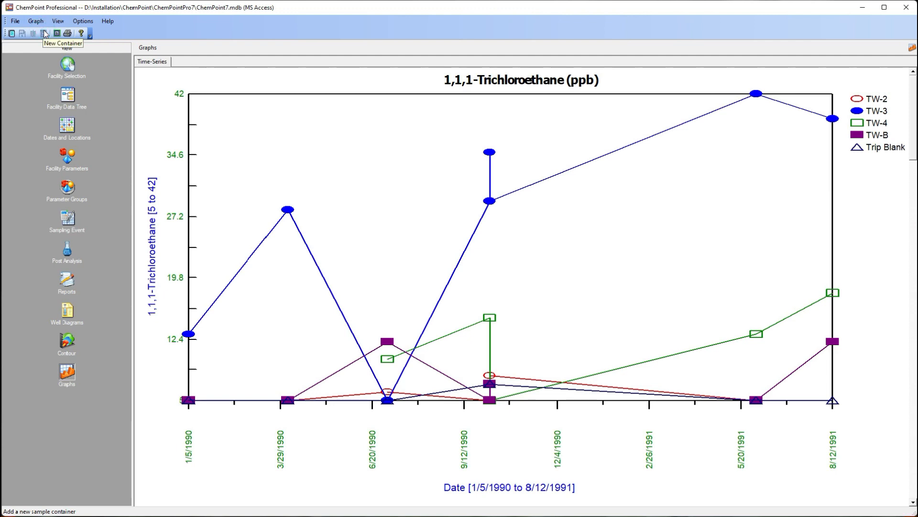
pyautogui.rightClick(343, 136)
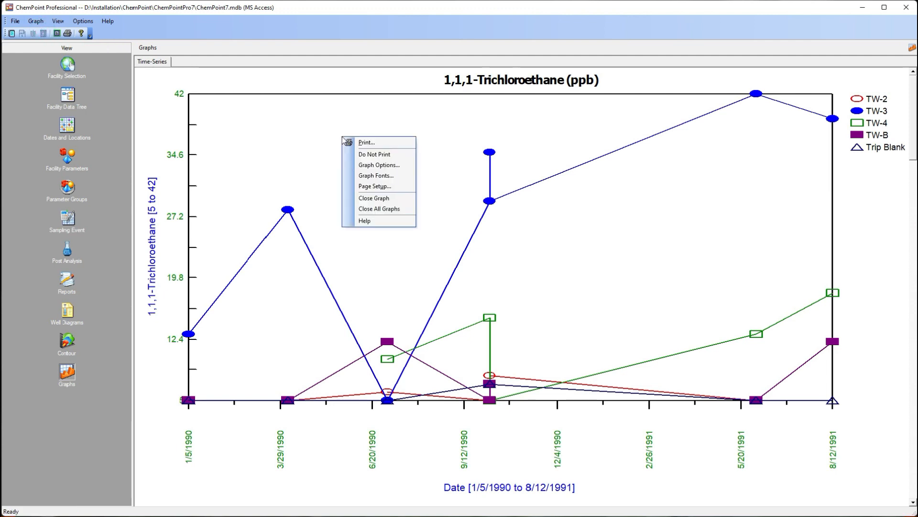
pyautogui.click(375, 165)
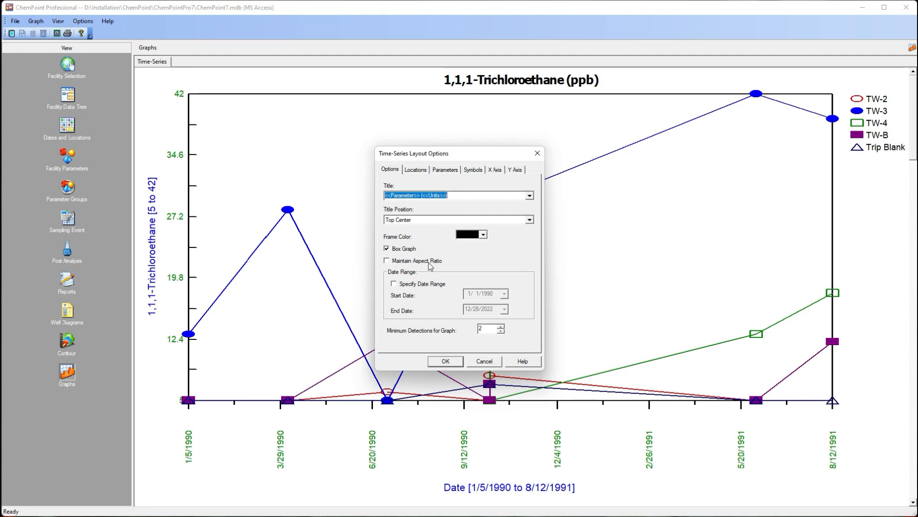
# - Exclude the Trip Blank location and the DDT parameter from the time-series graphs
pyautogui.click(420, 170)
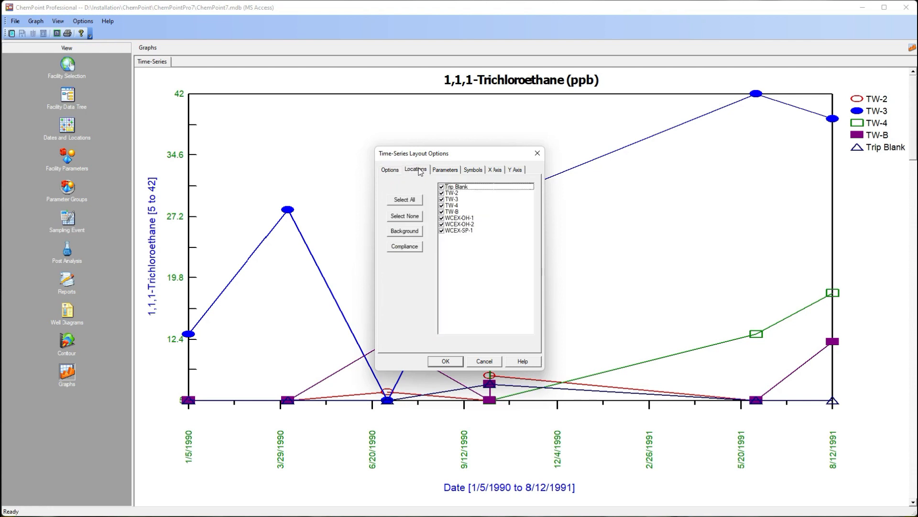
pyautogui.click(442, 187)
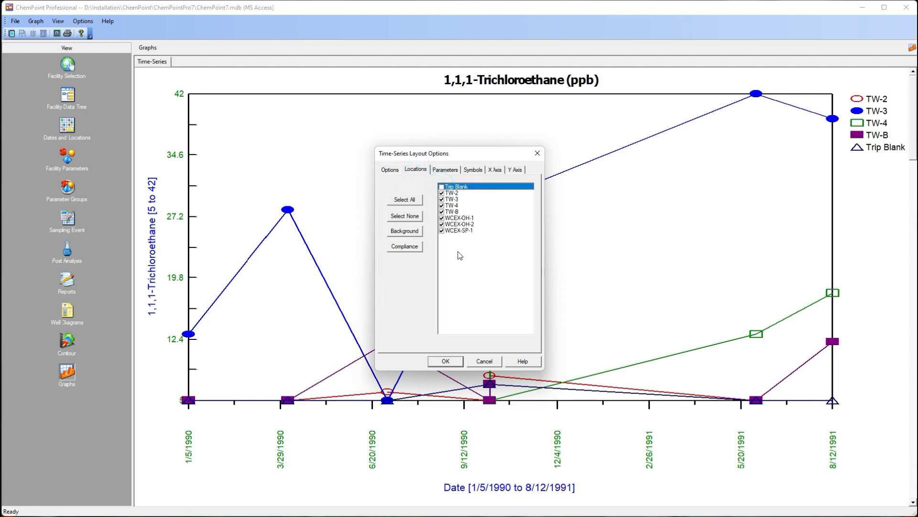
pyautogui.click(447, 169)
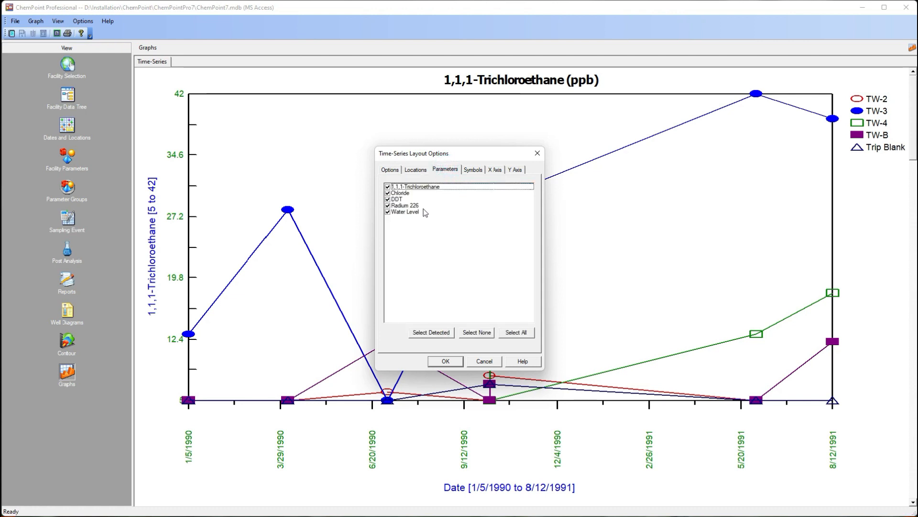
pyautogui.click(388, 199)
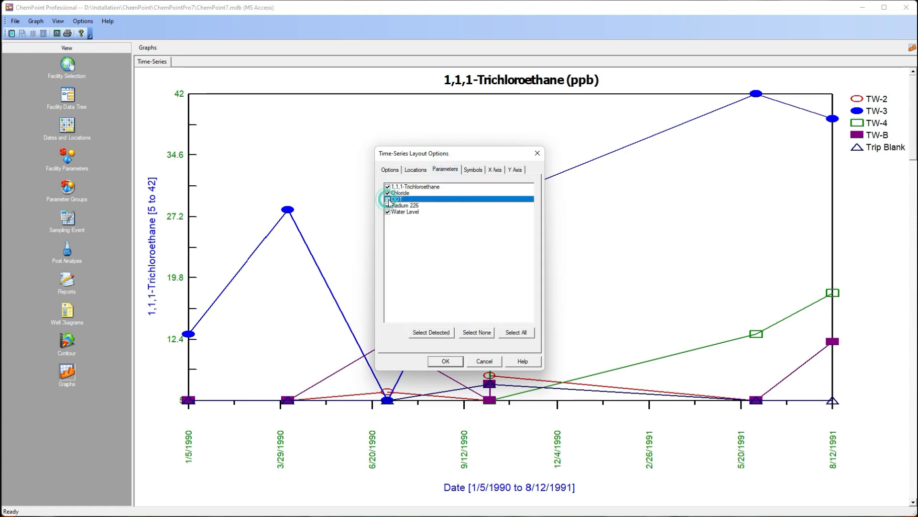
# - Use up-gradient/down-gradient symbols and a short-dashed line style for the X axis major divisions, and apply the layout options
pyautogui.click(473, 170)
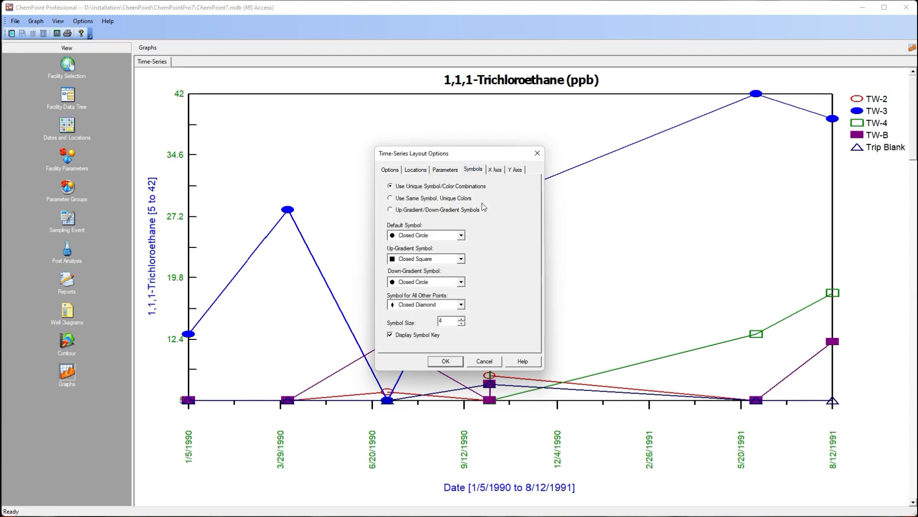
pyautogui.click(441, 210)
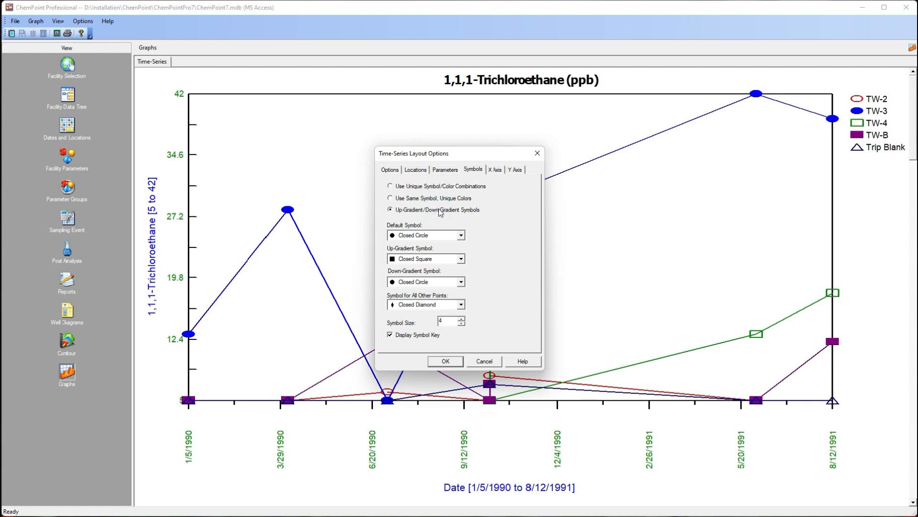
pyautogui.click(496, 170)
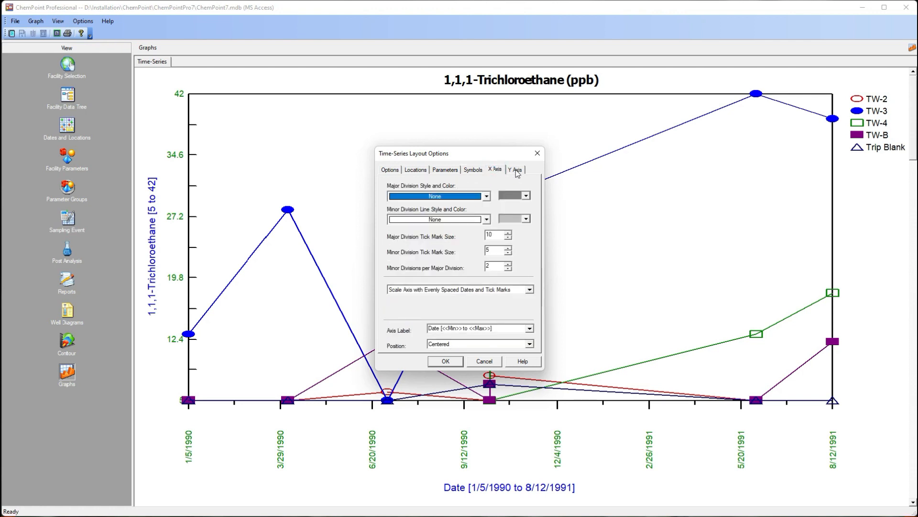
pyautogui.click(486, 196)
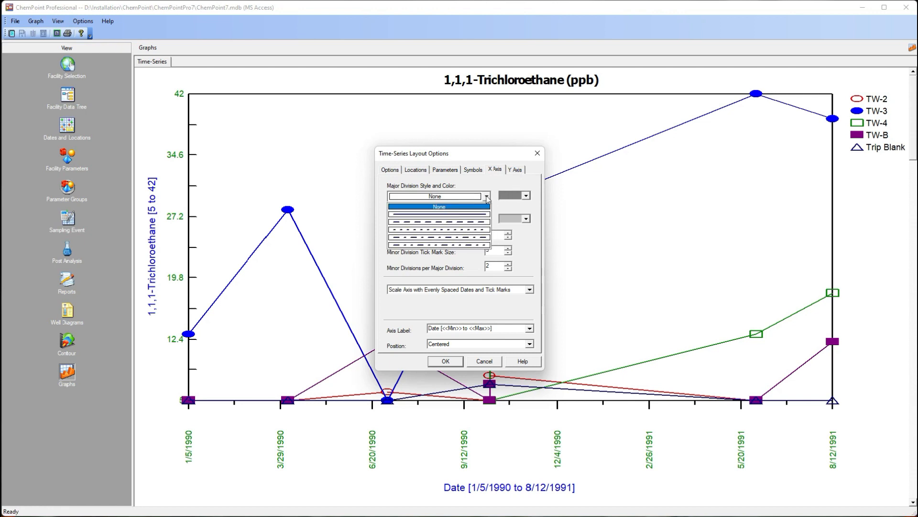
pyautogui.click(440, 229)
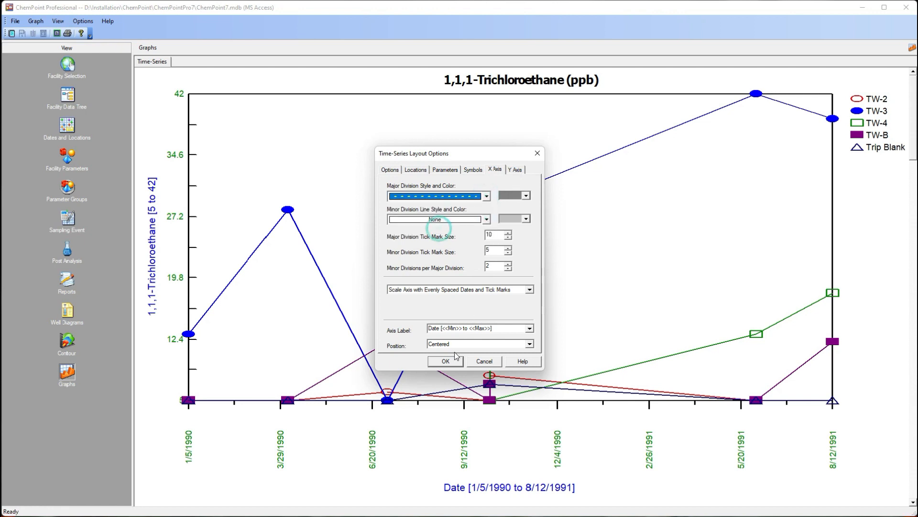
pyautogui.click(450, 361)
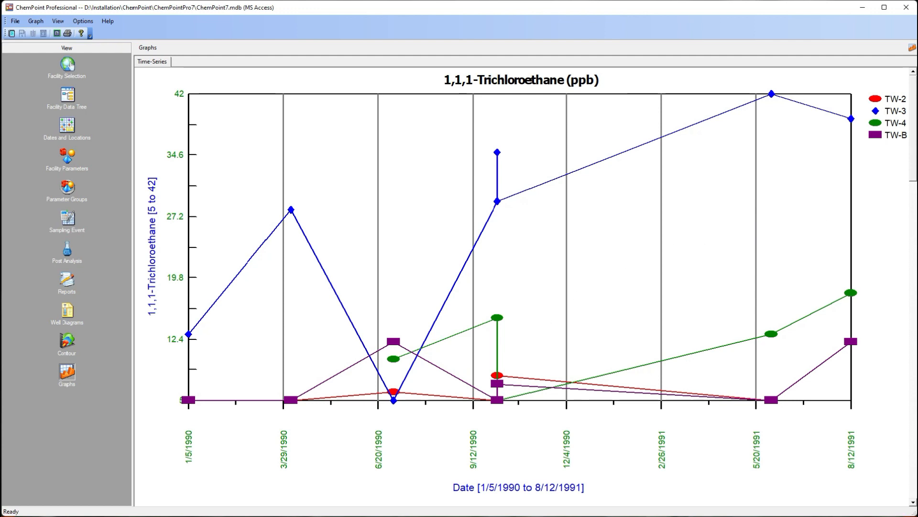
# - Exclude the Radium 226 and Water Level parameters from the time-series graphs
pyautogui.click(913, 502)
pyautogui.click(913, 502)
pyautogui.click(913, 502)
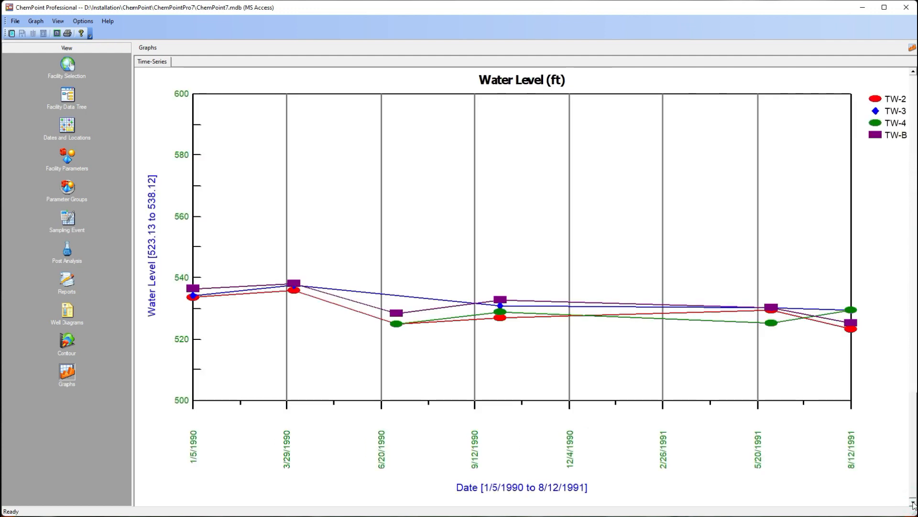
pyautogui.click(913, 73)
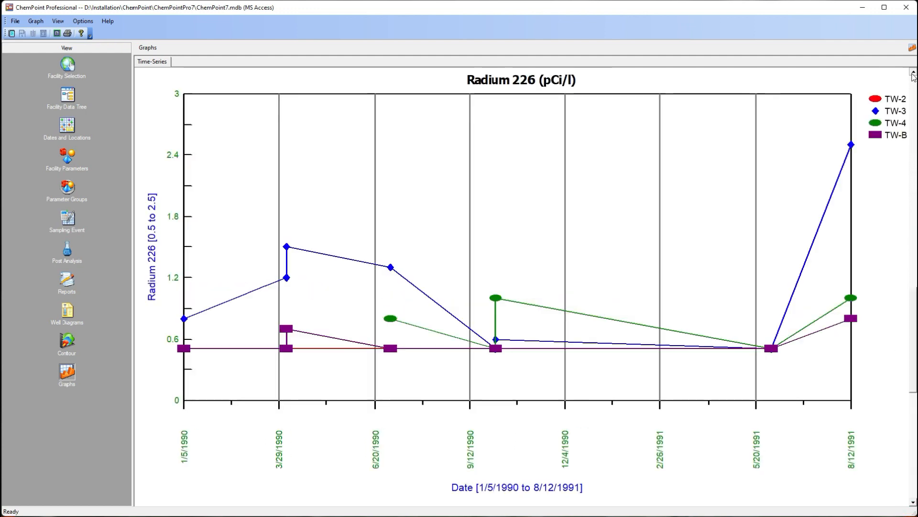
pyautogui.click(914, 74)
pyautogui.rightClick(372, 128)
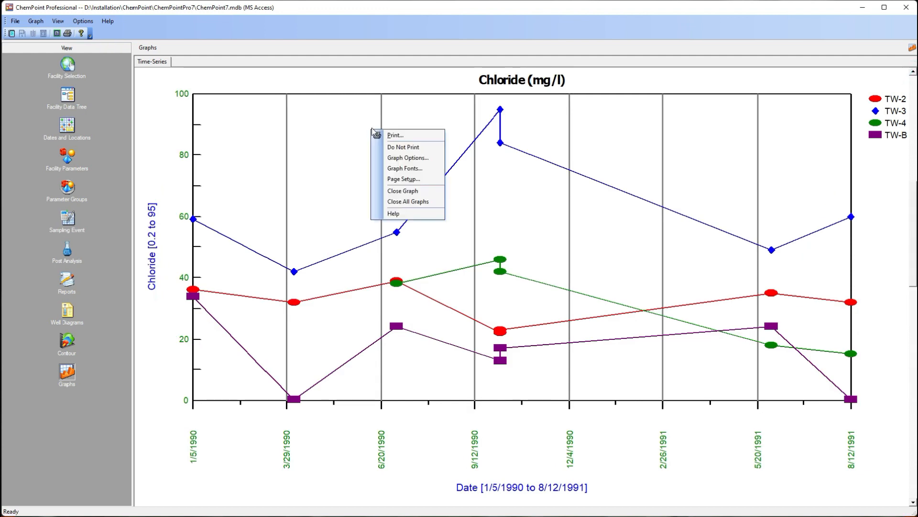
pyautogui.click(416, 158)
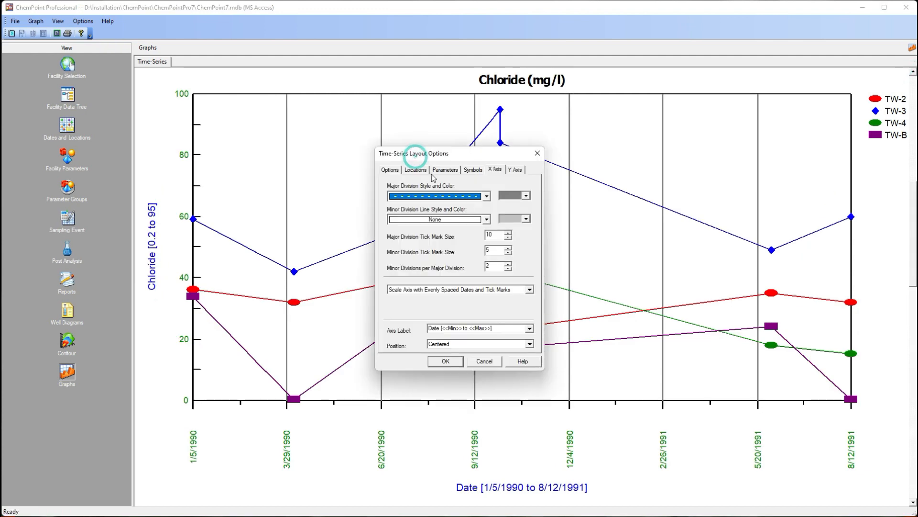
pyautogui.click(438, 170)
pyautogui.click(388, 206)
pyautogui.click(388, 212)
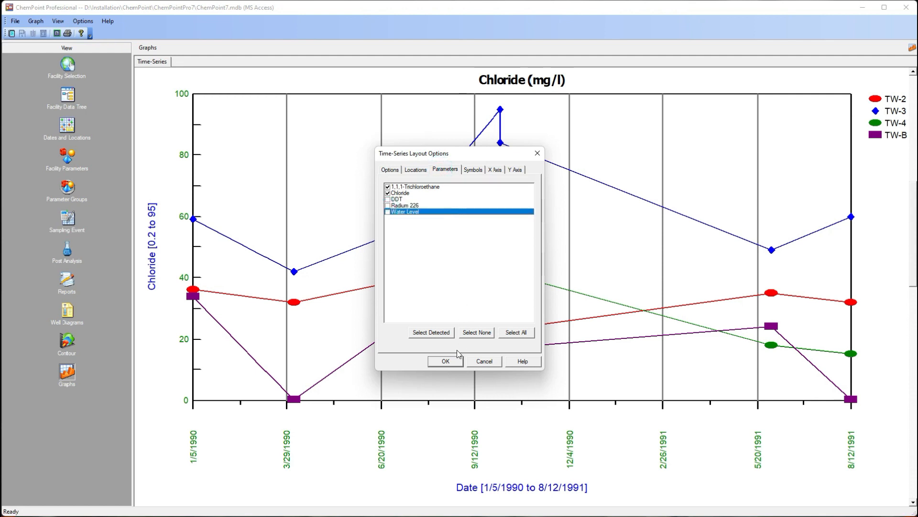
pyautogui.click(444, 362)
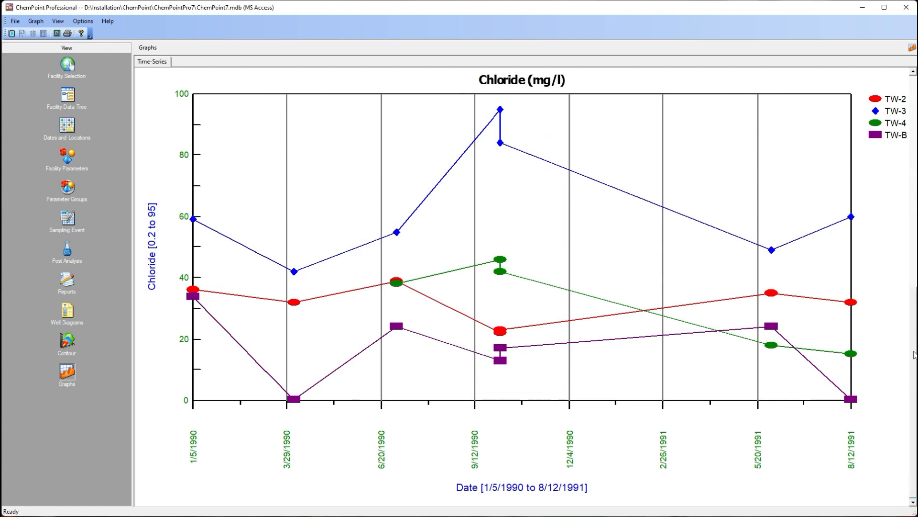
# - Set the graph page layout to 3 rows and 2 columns in the page setup
pyautogui.click(913, 82)
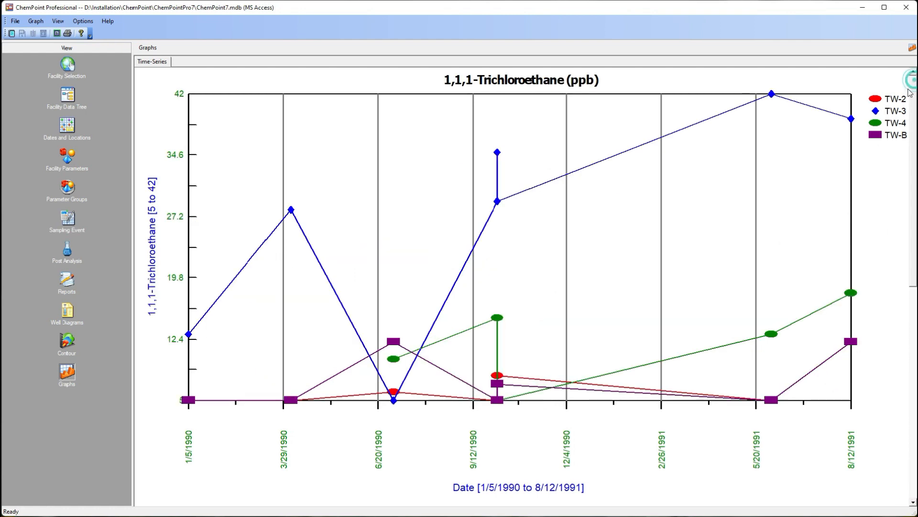
pyautogui.click(913, 382)
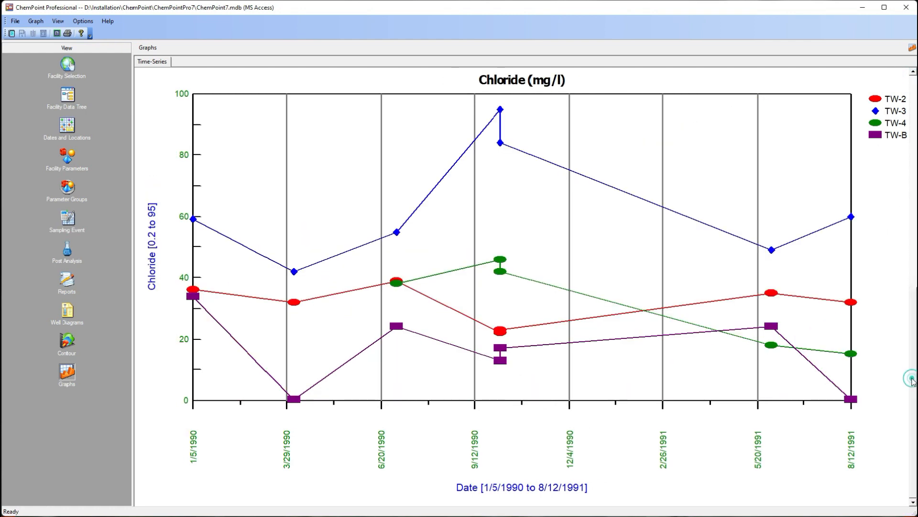
pyautogui.rightClick(251, 128)
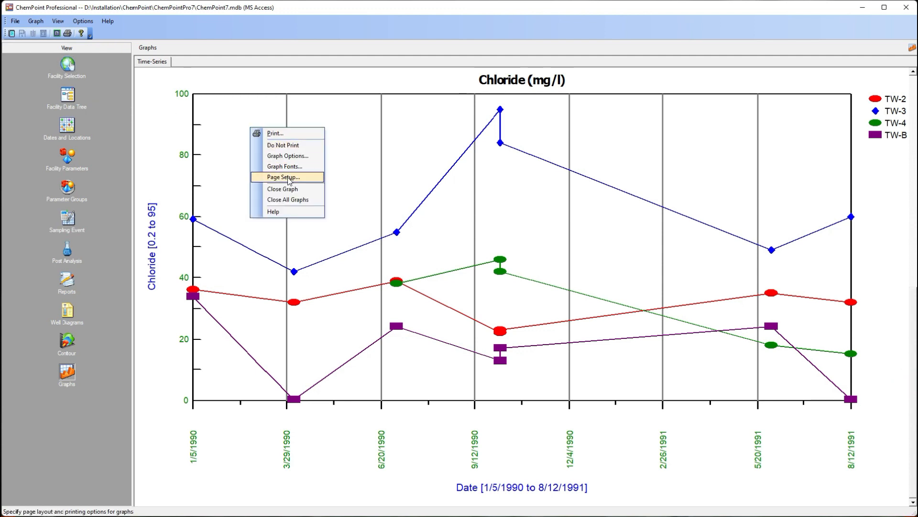
pyautogui.click(288, 177)
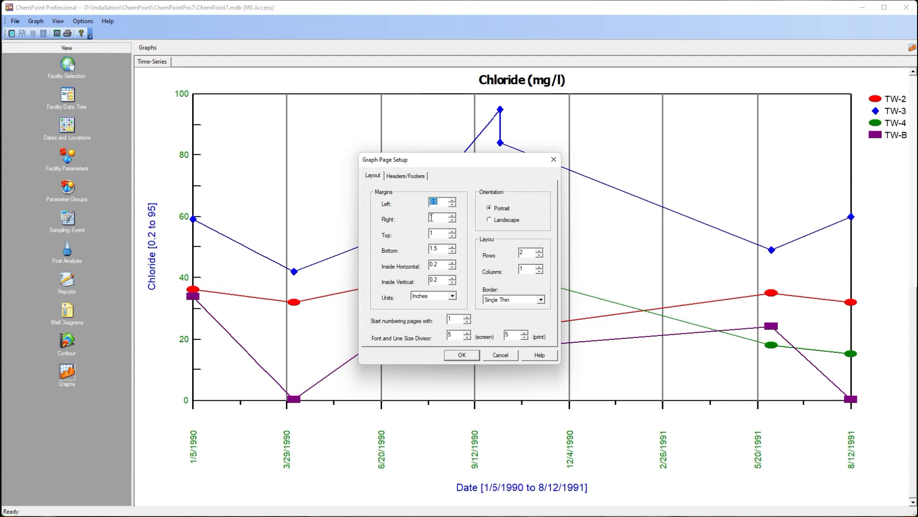
pyautogui.click(539, 249)
pyautogui.click(539, 266)
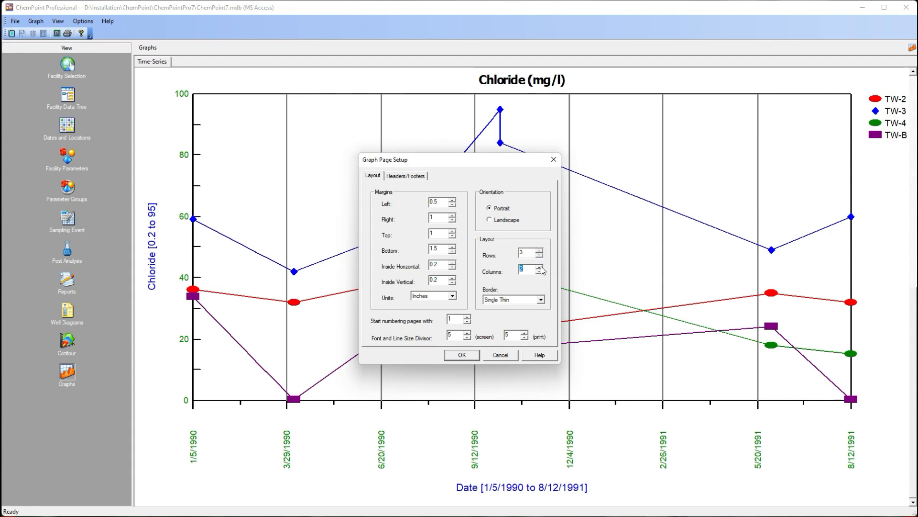
# - Set the page's top right header to ChemPoint 3 Example Facility and apply the page setup
pyautogui.click(406, 175)
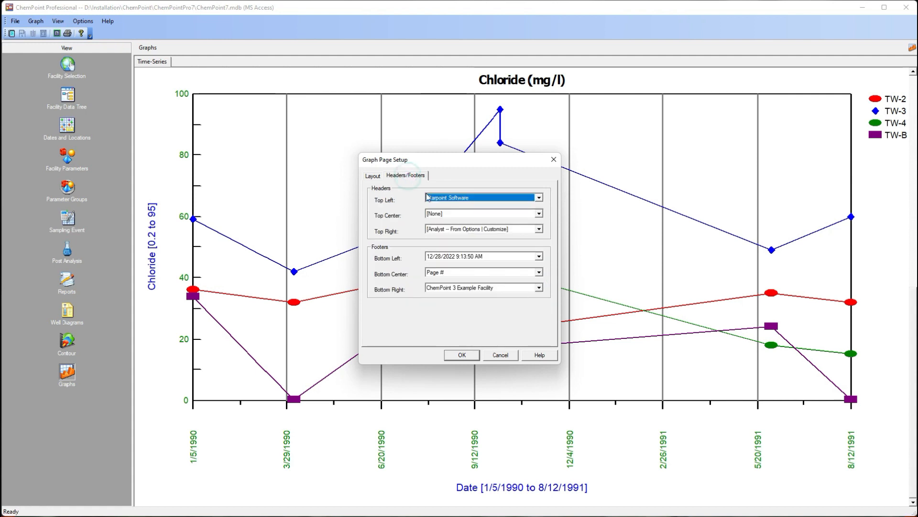
pyautogui.click(539, 230)
pyautogui.click(539, 229)
pyautogui.click(539, 230)
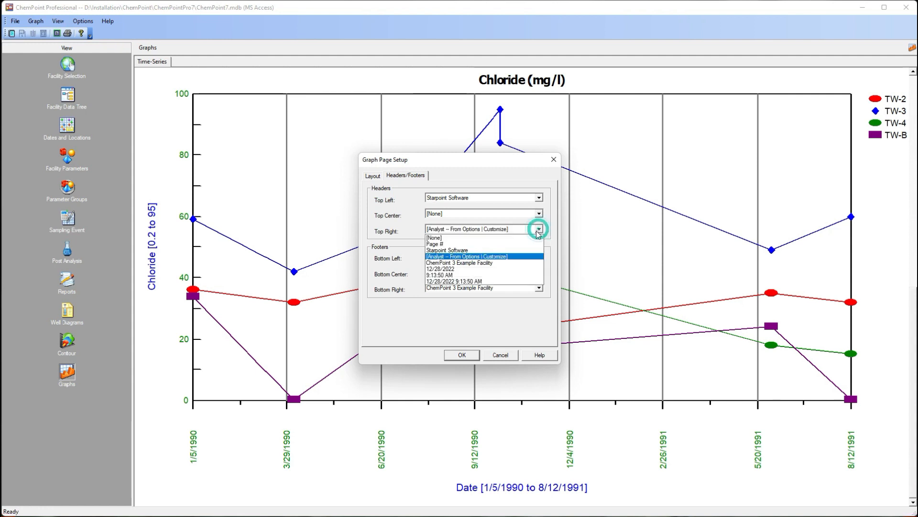
pyautogui.click(486, 263)
pyautogui.click(462, 356)
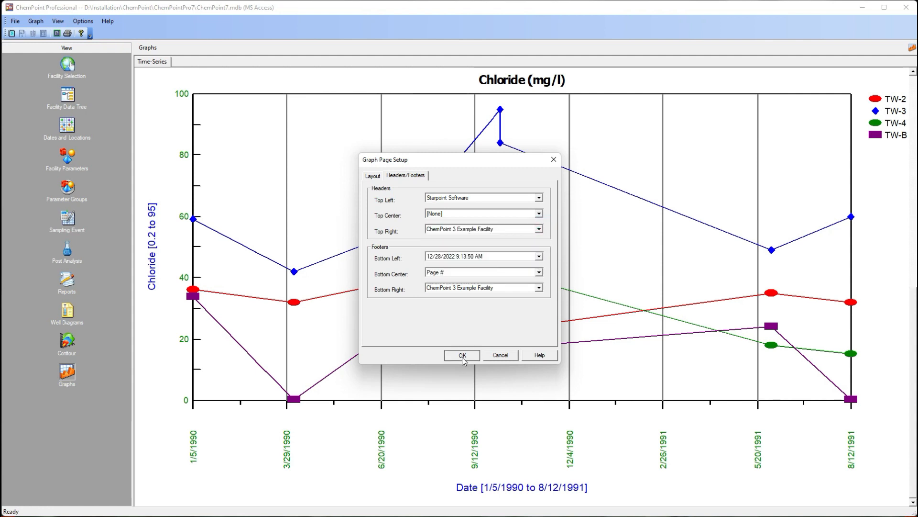
# - Check the graph page in the print preview and return to the graphs
pyautogui.click(16, 21)
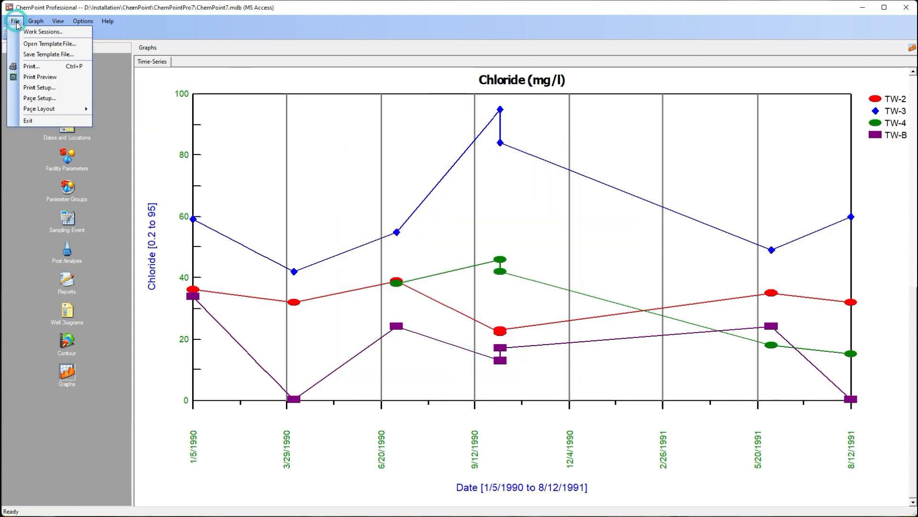
pyautogui.click(42, 78)
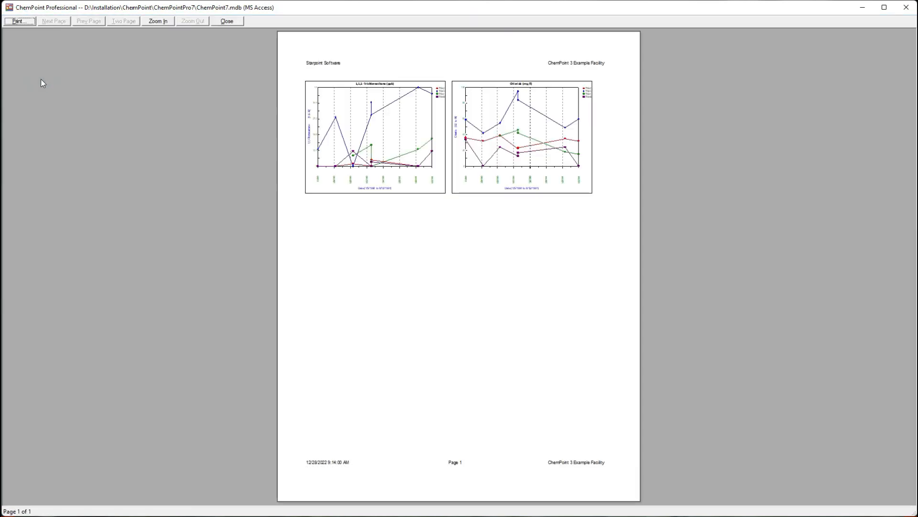
pyautogui.click(237, 19)
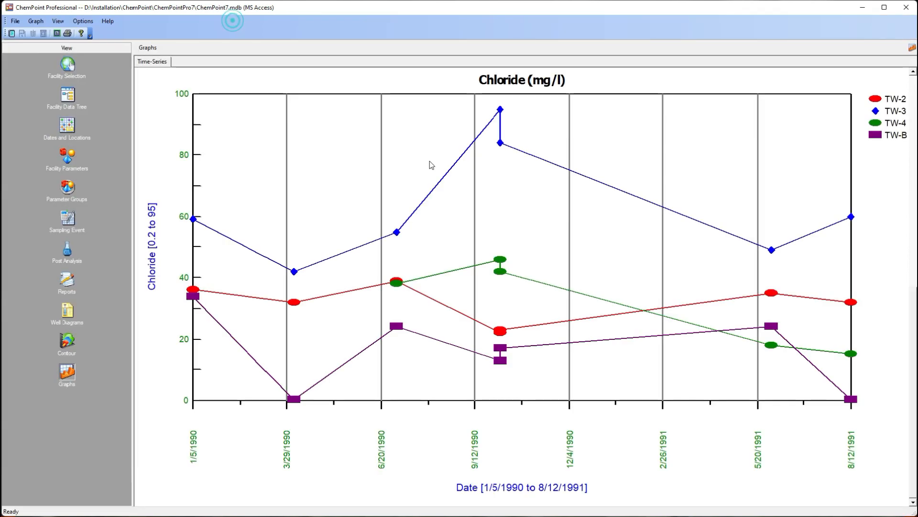
# - Include the DDT, Radium 226 and Water Level parameters in the time-series graphs again
pyautogui.rightClick(425, 163)
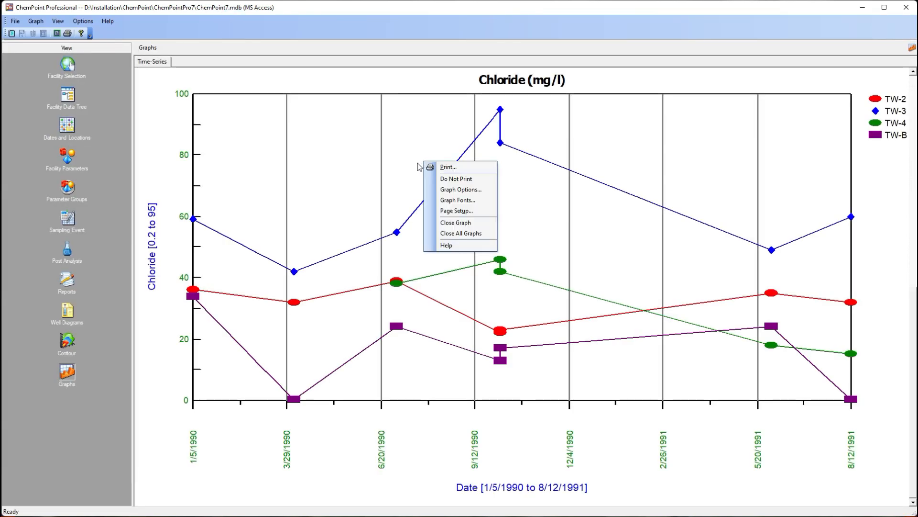
pyautogui.click(449, 189)
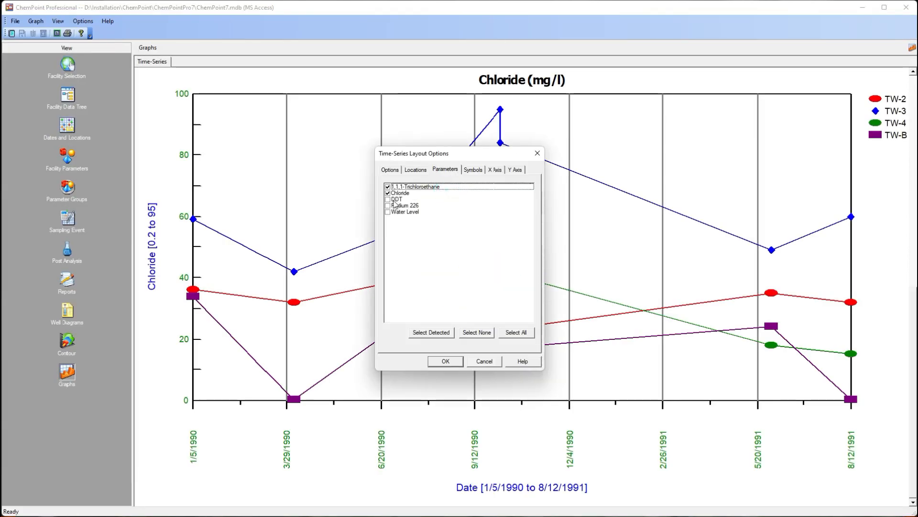
pyautogui.click(388, 199)
pyautogui.click(388, 205)
pyautogui.click(388, 211)
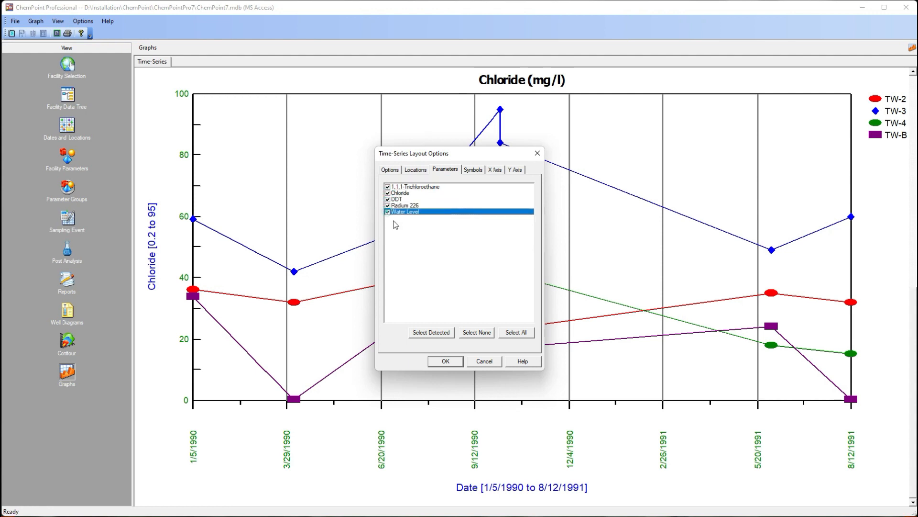
pyautogui.click(446, 361)
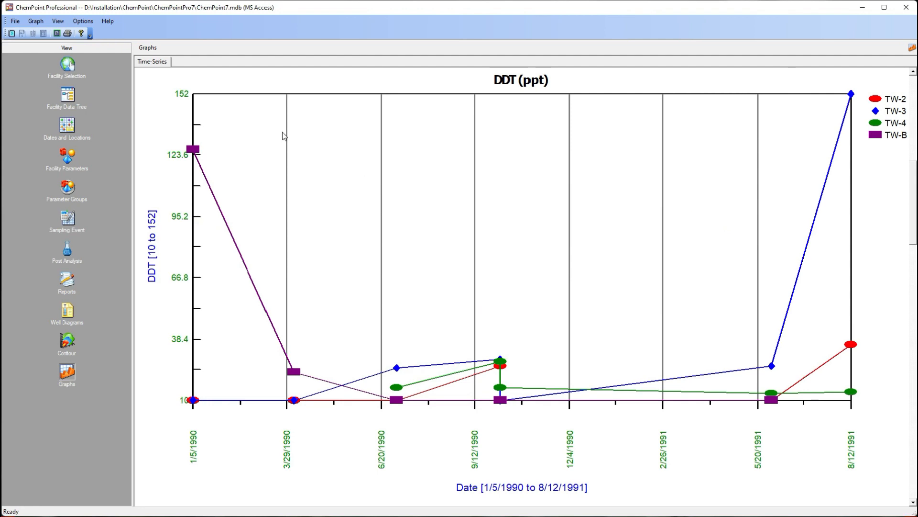
# - Save the graph settings as a template file named TimeSeries in Documents, replacing the existing file
pyautogui.click(15, 21)
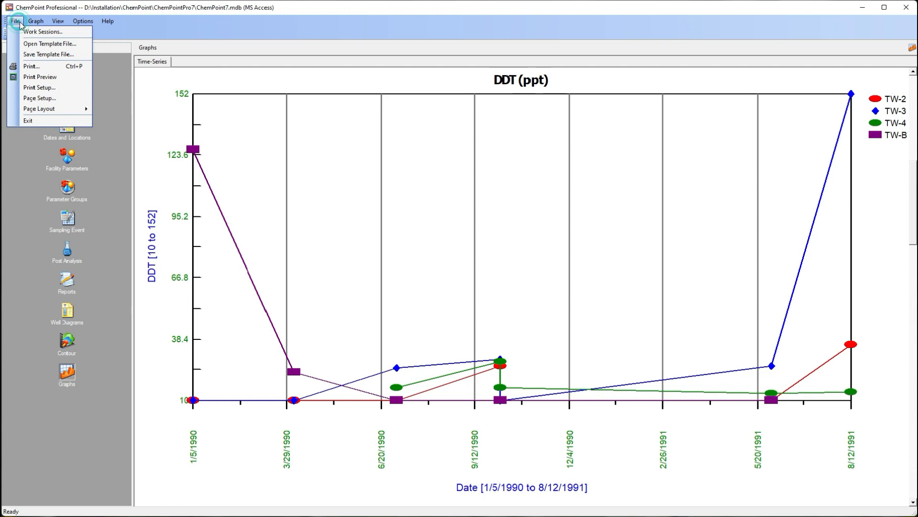
pyautogui.click(37, 55)
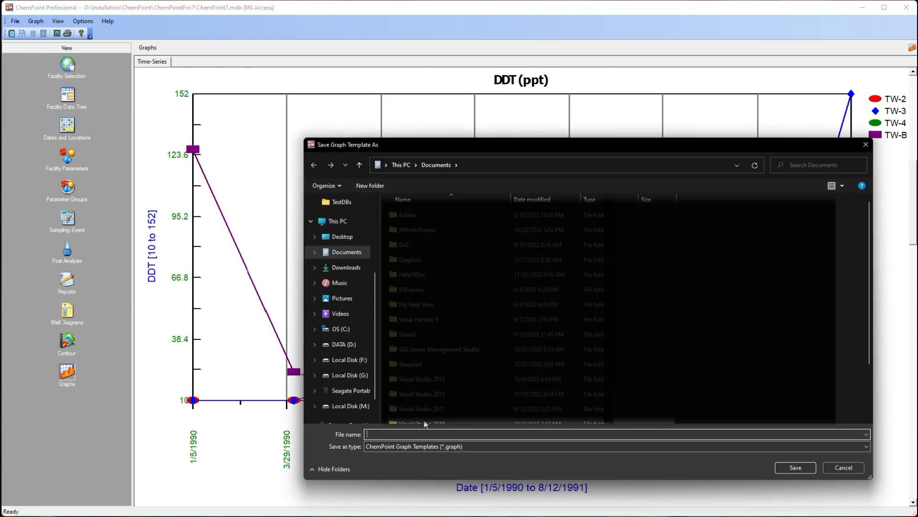
pyautogui.write('TimeSeries')
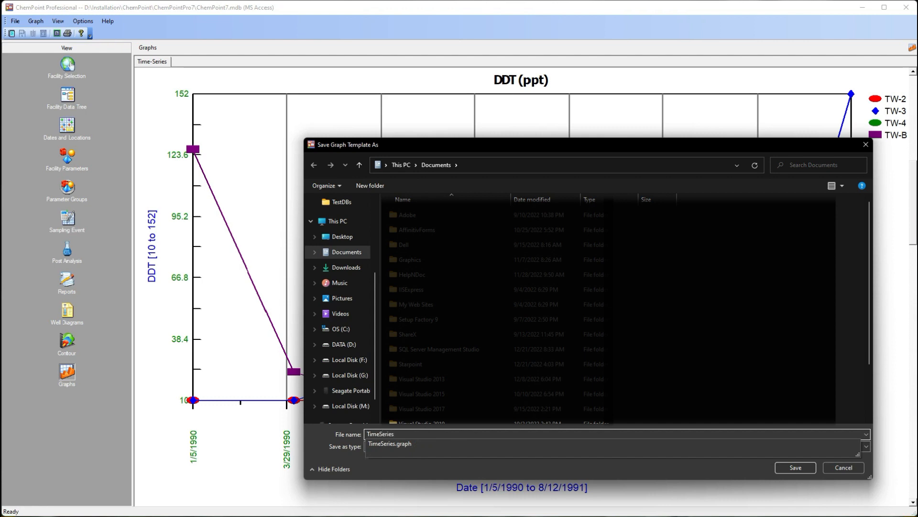
pyautogui.press('Return')
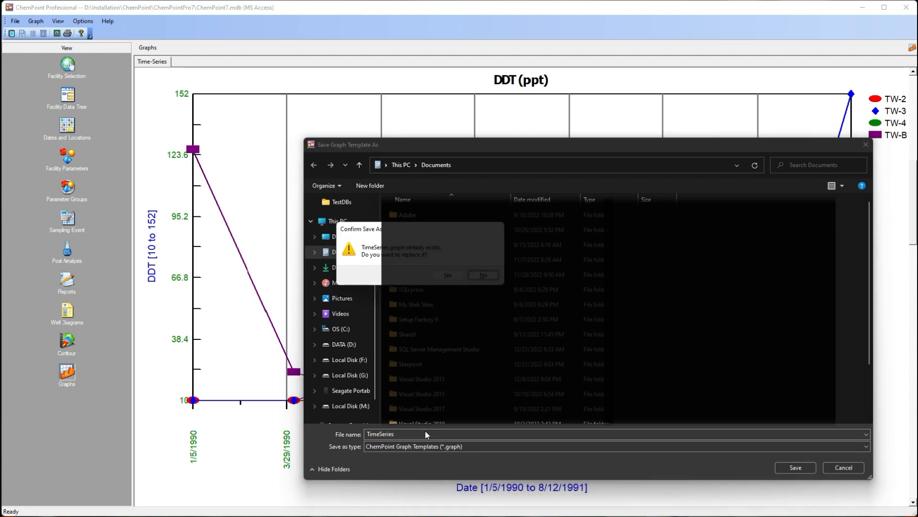
pyautogui.click(449, 275)
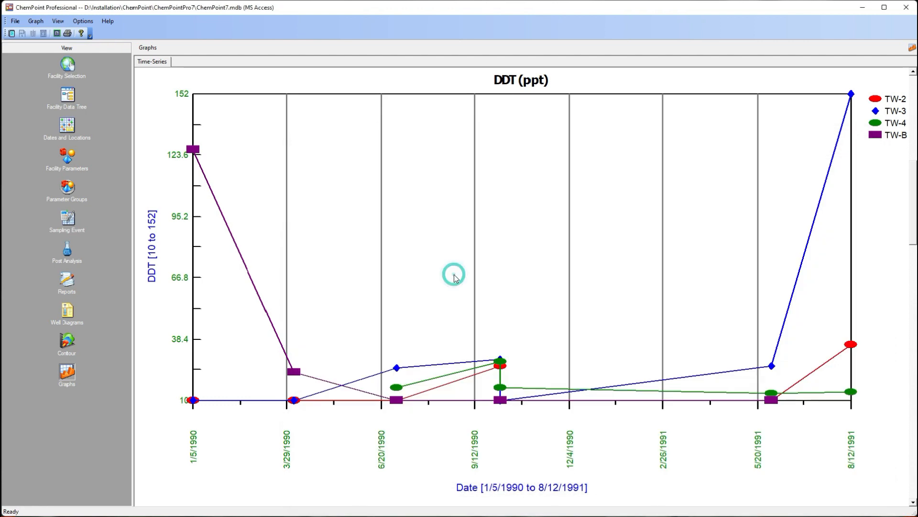
# - Choose another major division line style for the X axis of the time-series graphs and apply the options
pyautogui.rightClick(233, 125)
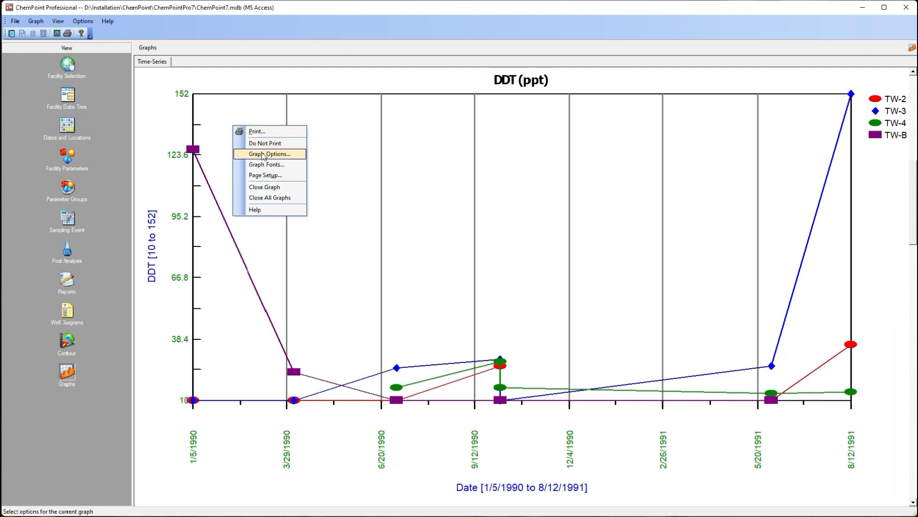
pyautogui.click(262, 154)
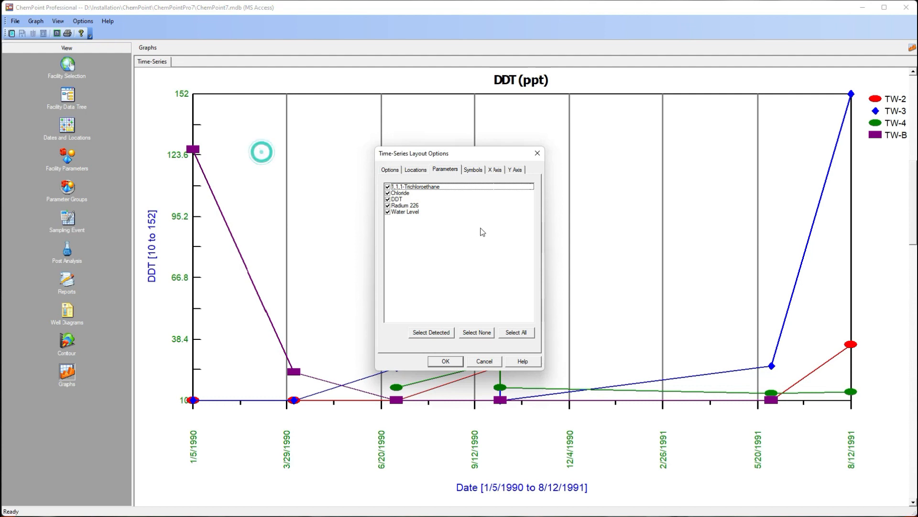
pyautogui.click(496, 170)
pyautogui.click(456, 196)
pyautogui.click(456, 204)
pyautogui.click(450, 361)
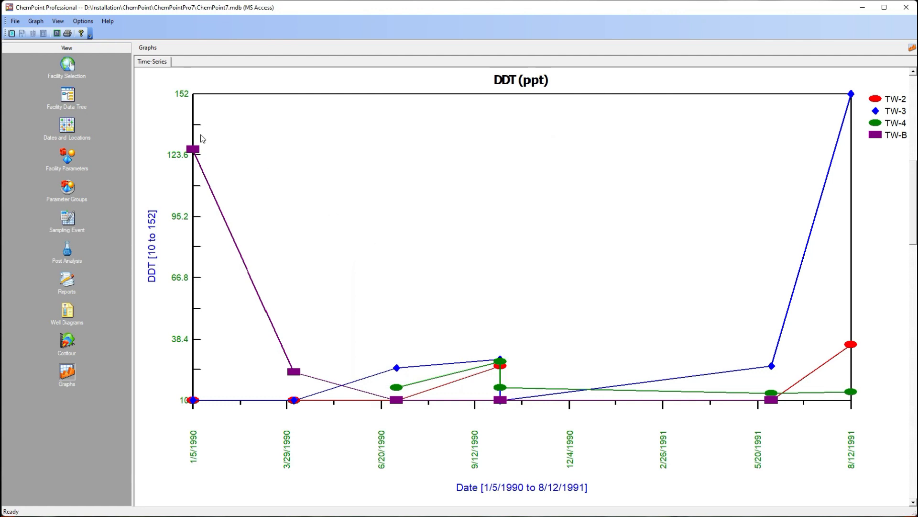
# - Open the TimeSeries.graph template file to create a second set of time-series graphs
pyautogui.click(15, 21)
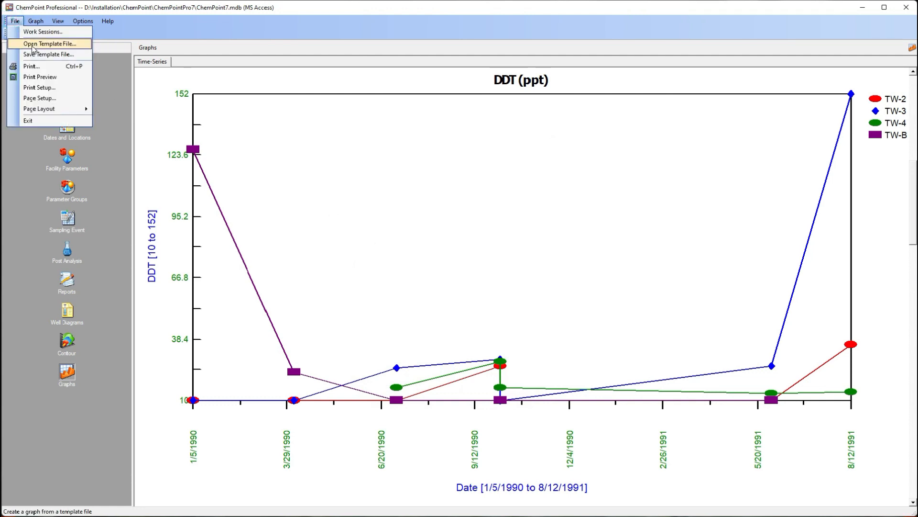
pyautogui.click(35, 46)
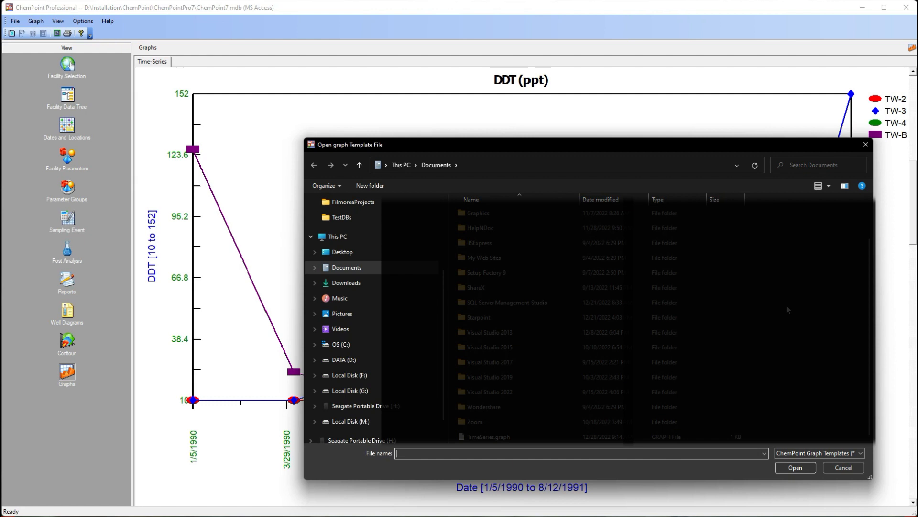
pyautogui.doubleClick(485, 435)
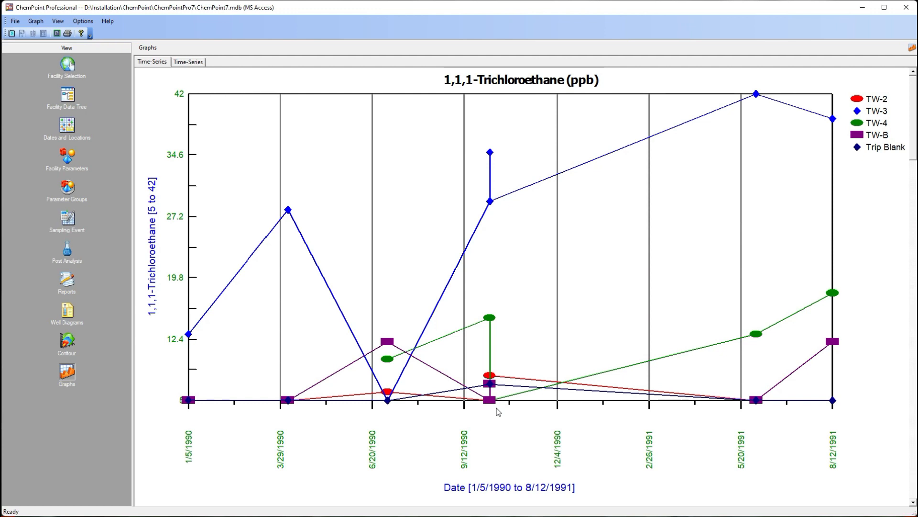
# - Set the title of the new time-series graphs to <<Parameter>> (<<Units>>) Test and check it on the DDT and Chloride graphs
pyautogui.rightClick(293, 152)
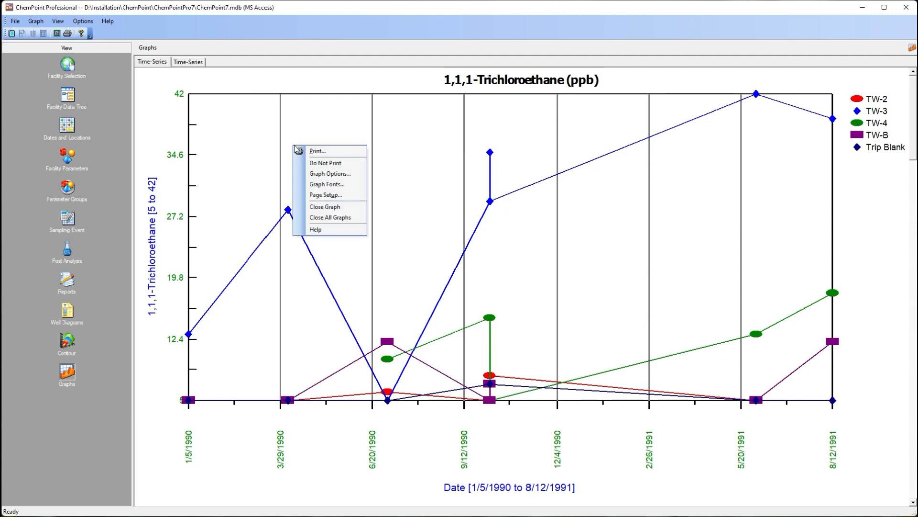
pyautogui.click(330, 177)
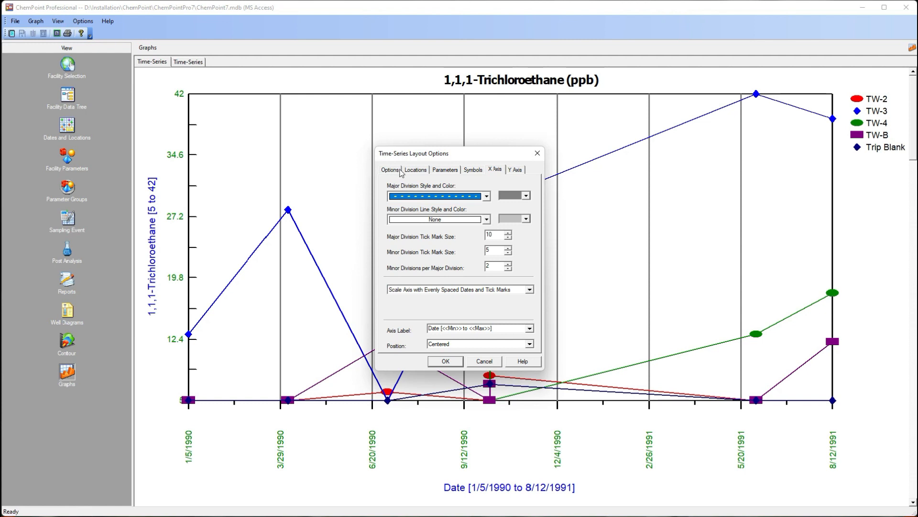
pyautogui.click(391, 170)
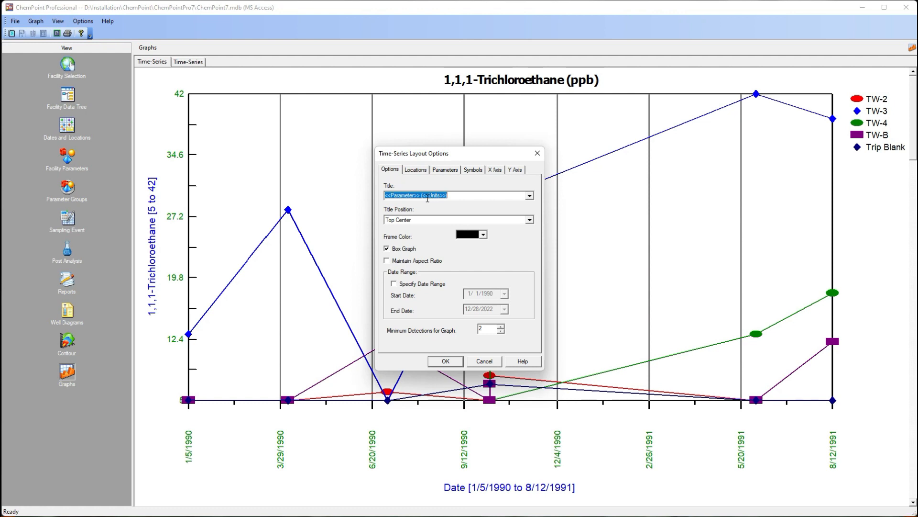
pyautogui.click(456, 196)
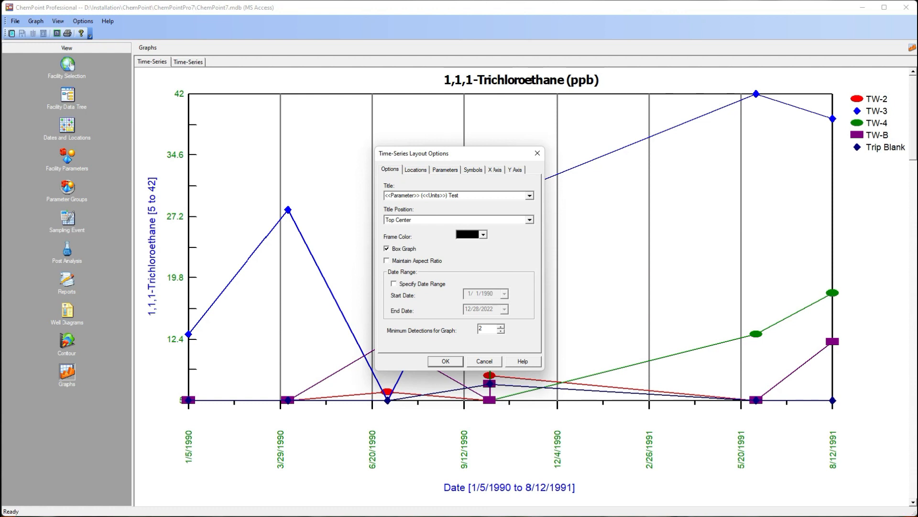
pyautogui.click(446, 361)
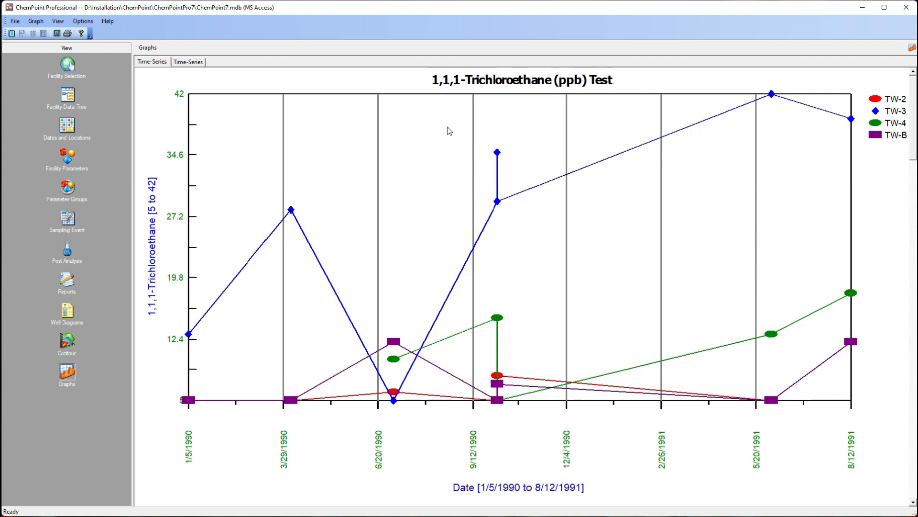
pyautogui.click(912, 234)
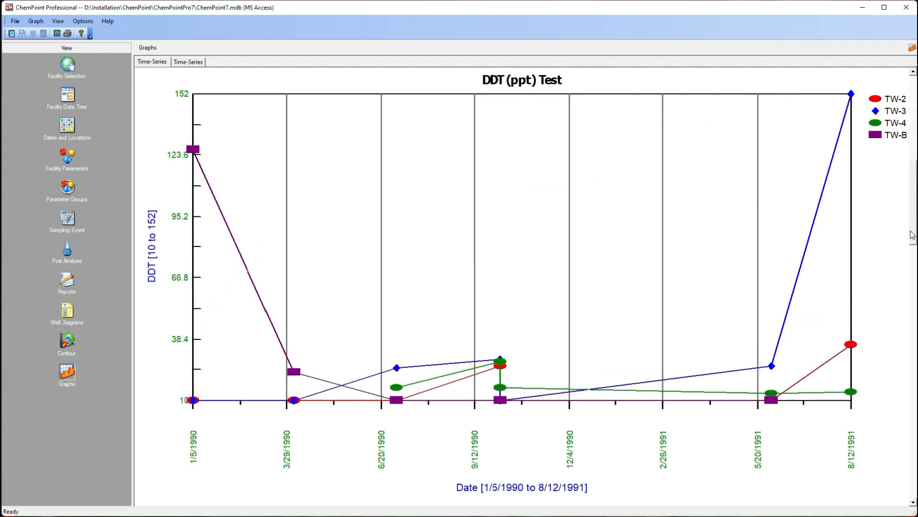
pyautogui.click(913, 261)
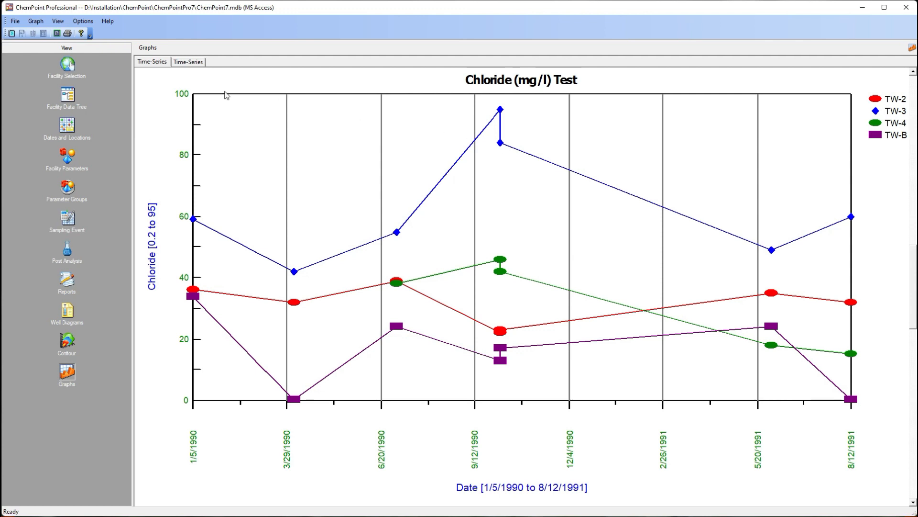
# - Create a monitoring location map and exclude the Trip Blank, TW-2 and TW-3 locations from it
pyautogui.click(35, 22)
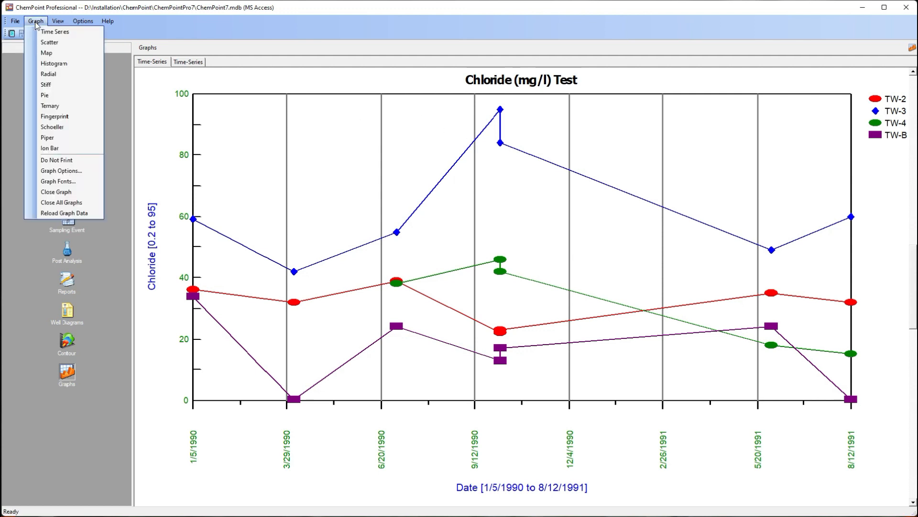
pyautogui.click(43, 53)
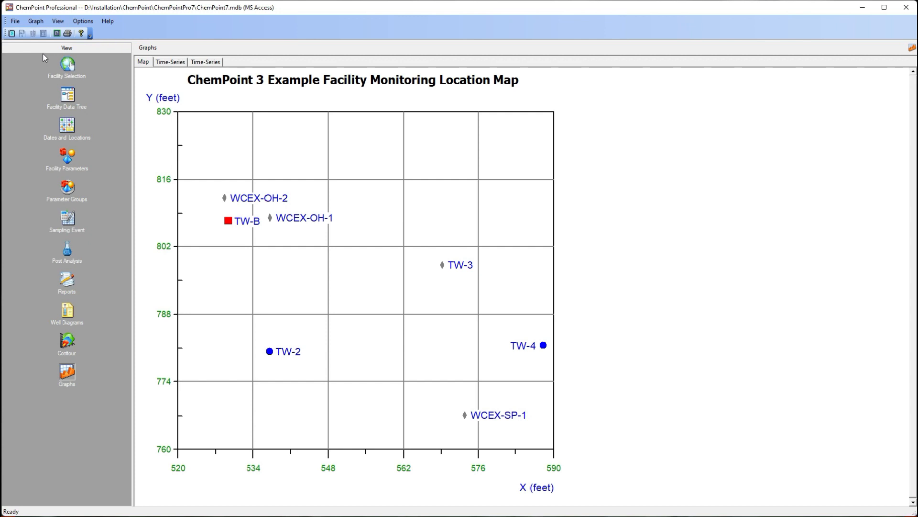
pyautogui.rightClick(435, 206)
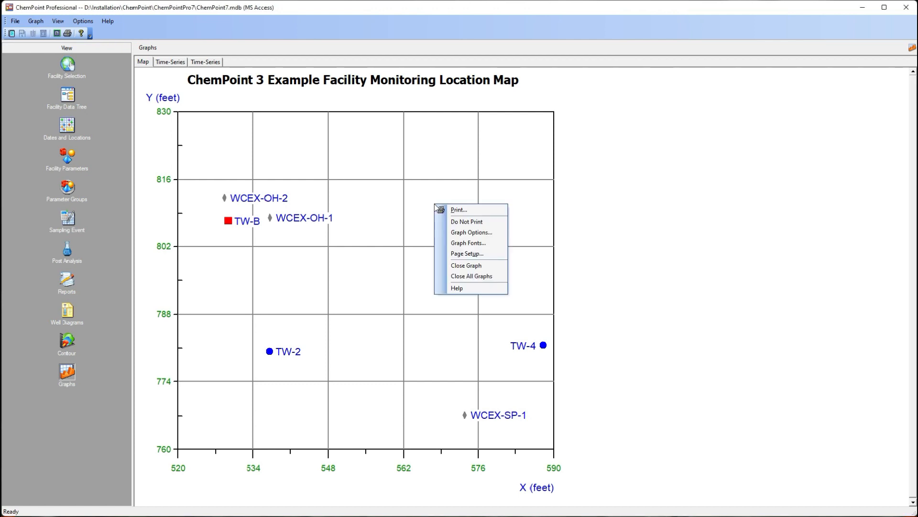
pyautogui.click(484, 233)
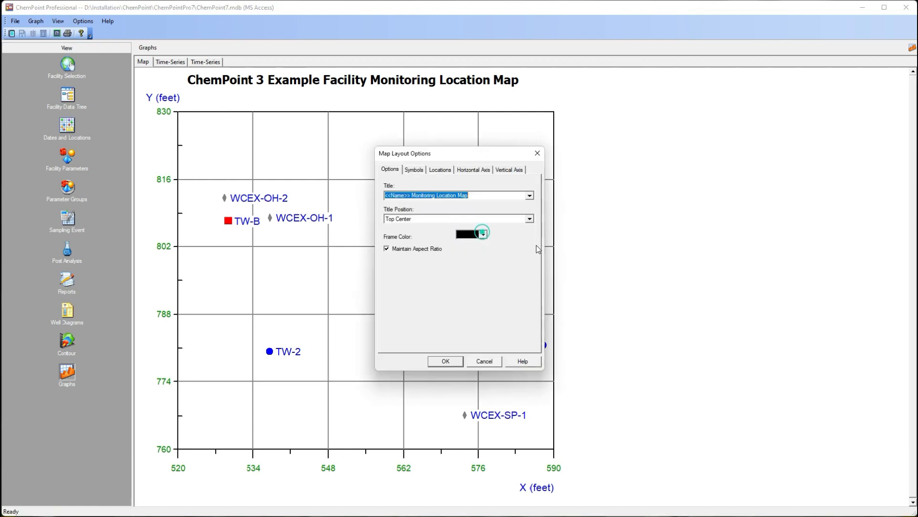
pyautogui.click(442, 170)
pyautogui.click(442, 187)
pyautogui.click(442, 193)
pyautogui.click(442, 199)
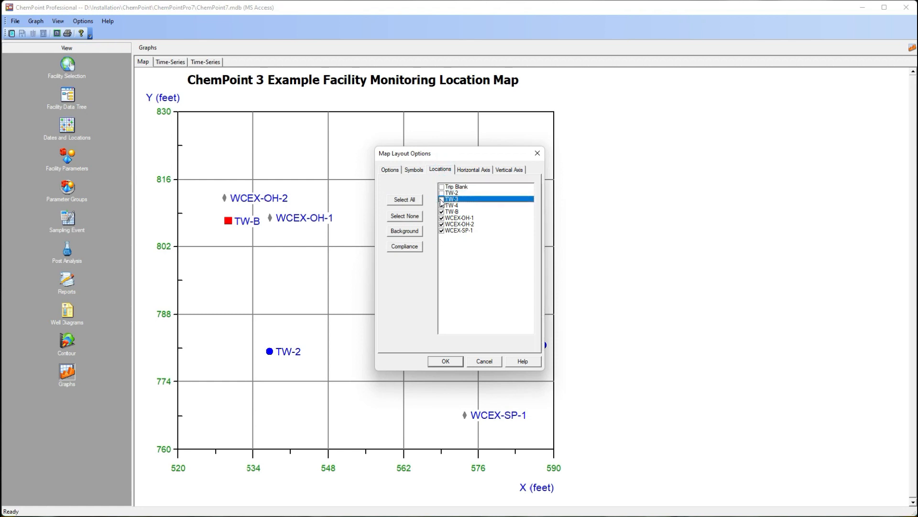
pyautogui.click(445, 368)
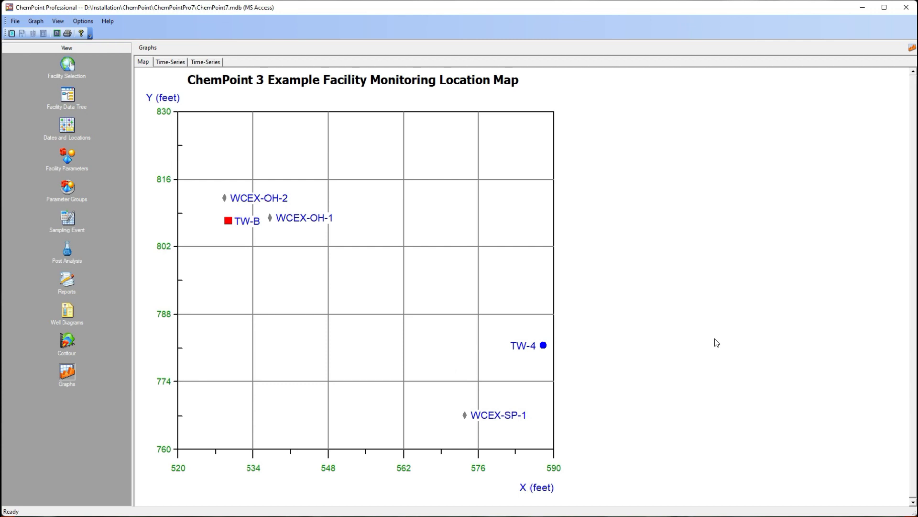
# - Create a scatter graph and a set of histograms for the facility data
pyautogui.click(36, 21)
pyautogui.click(50, 43)
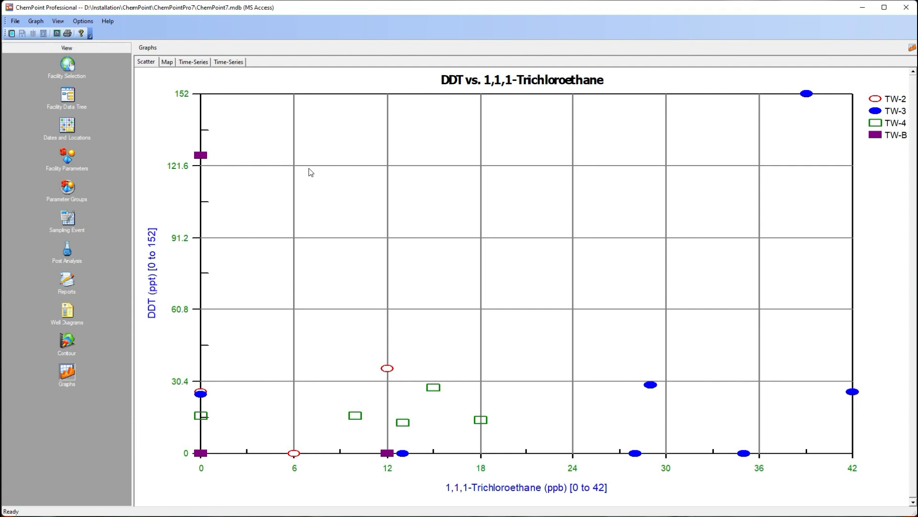
pyautogui.click(35, 21)
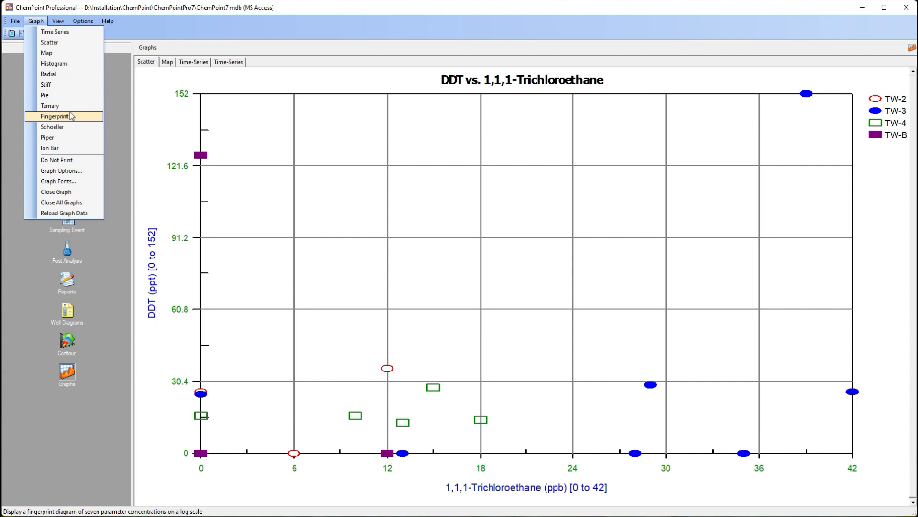
pyautogui.click(67, 64)
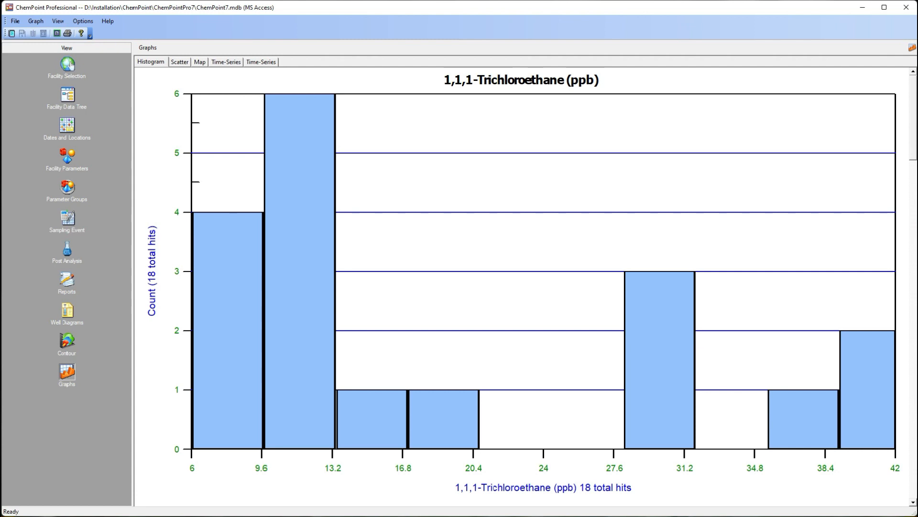
# - Look through the histograms, check their page in the print preview and return to the graphs
pyautogui.click(913, 481)
pyautogui.click(913, 481)
pyautogui.click(914, 482)
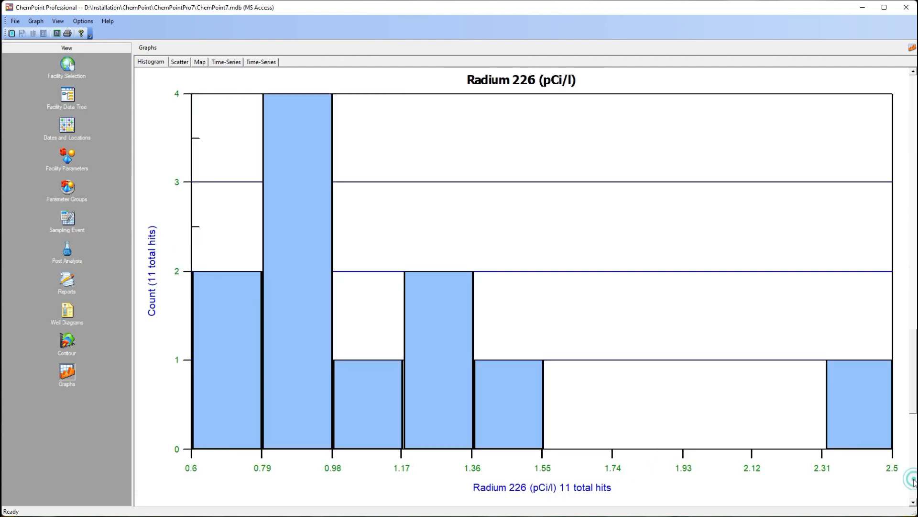
pyautogui.click(18, 23)
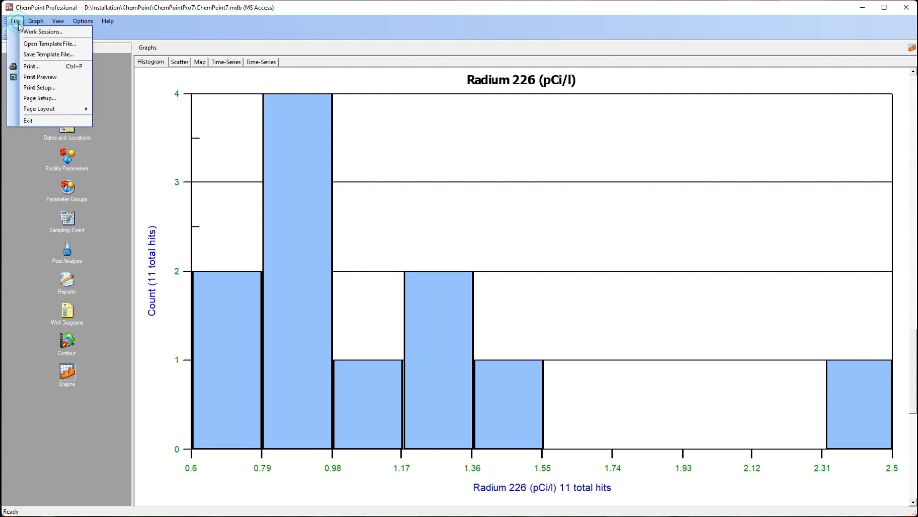
pyautogui.click(36, 79)
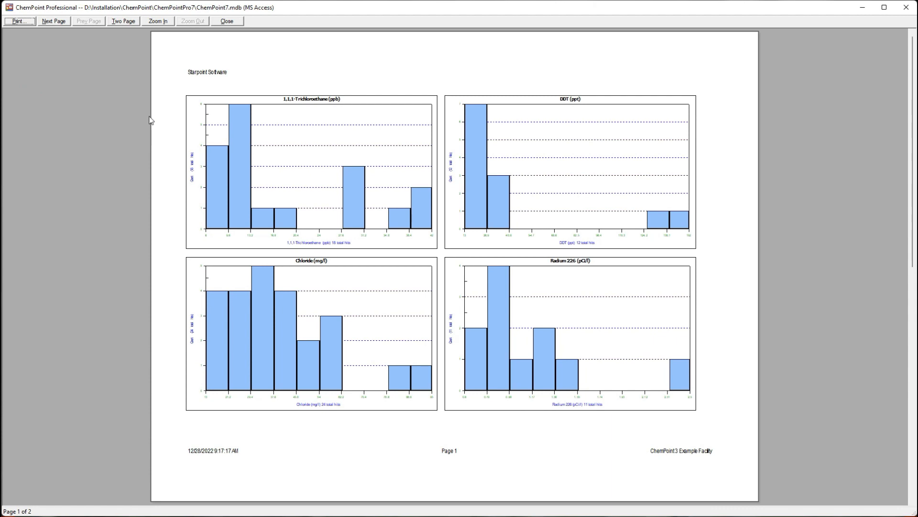
pyautogui.click(226, 21)
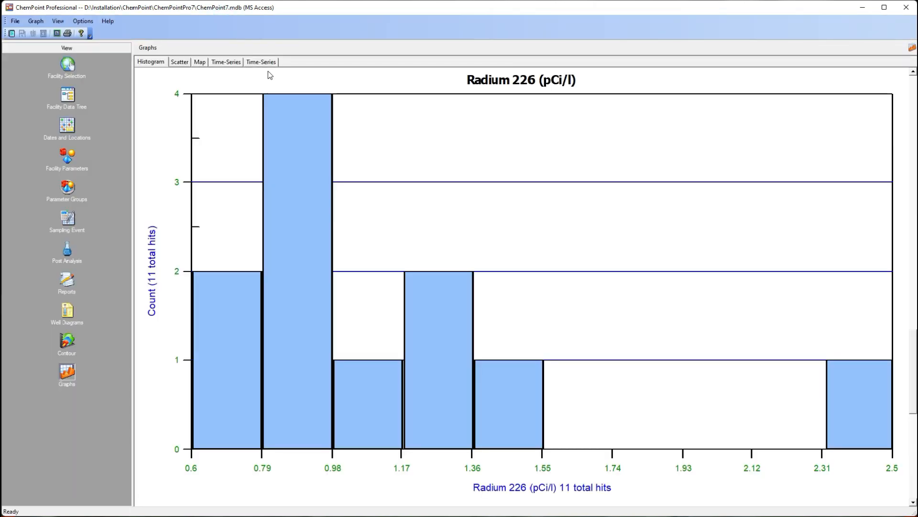